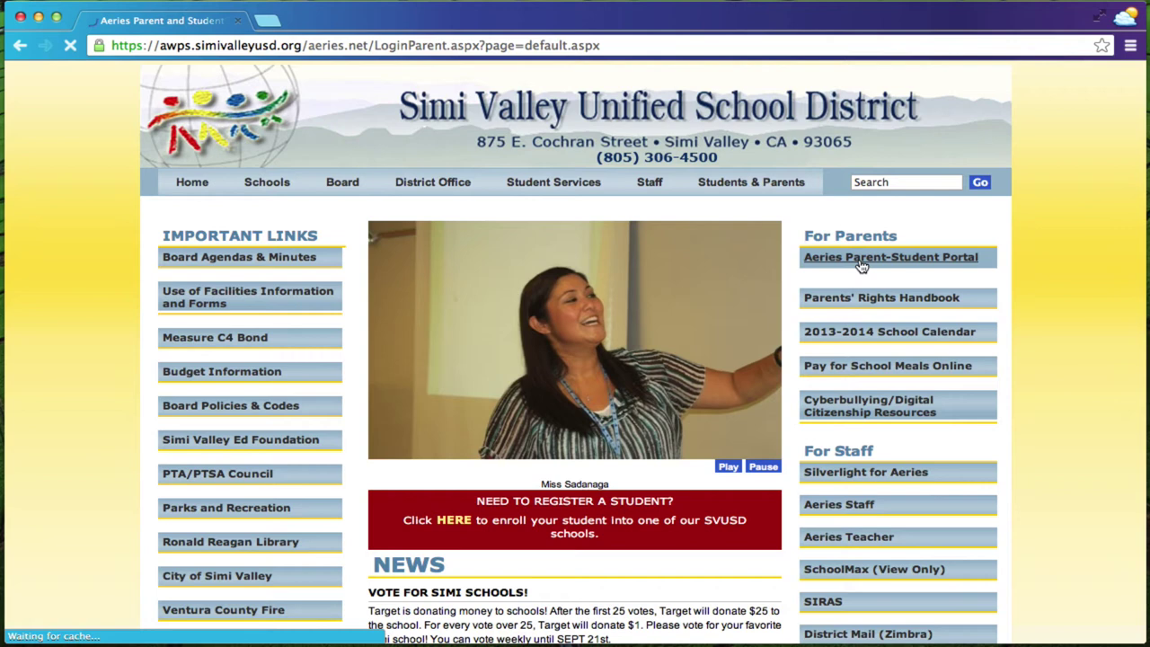
Open the Aeries parent portal login page and begin creating a new account.
click(860, 266)
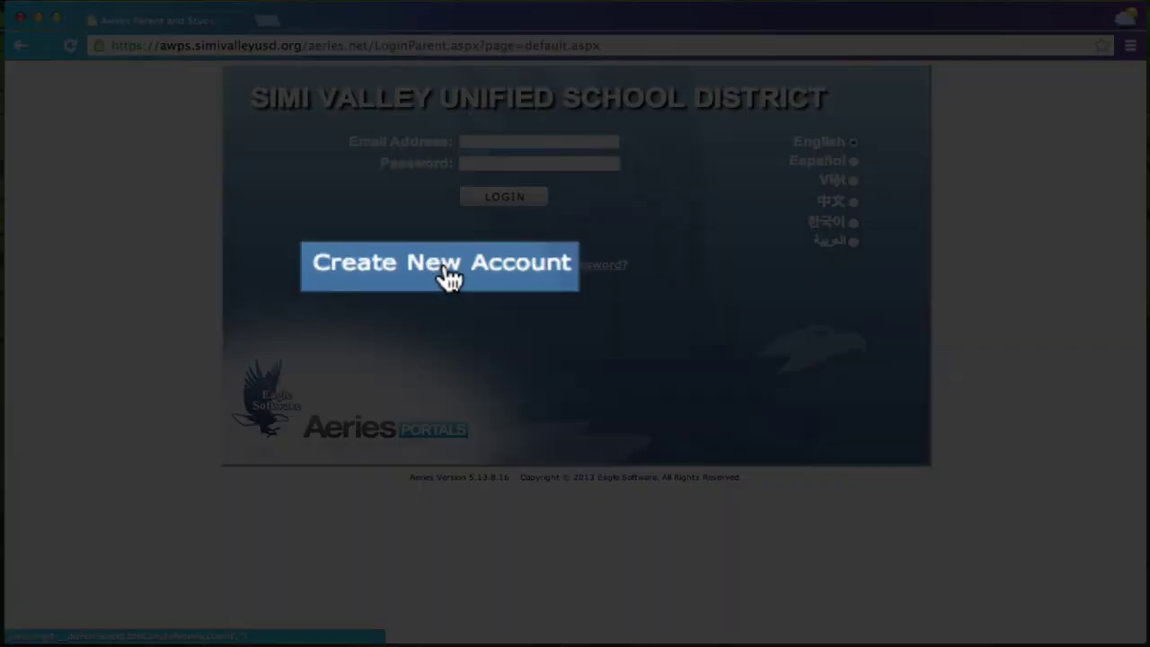
click(447, 275)
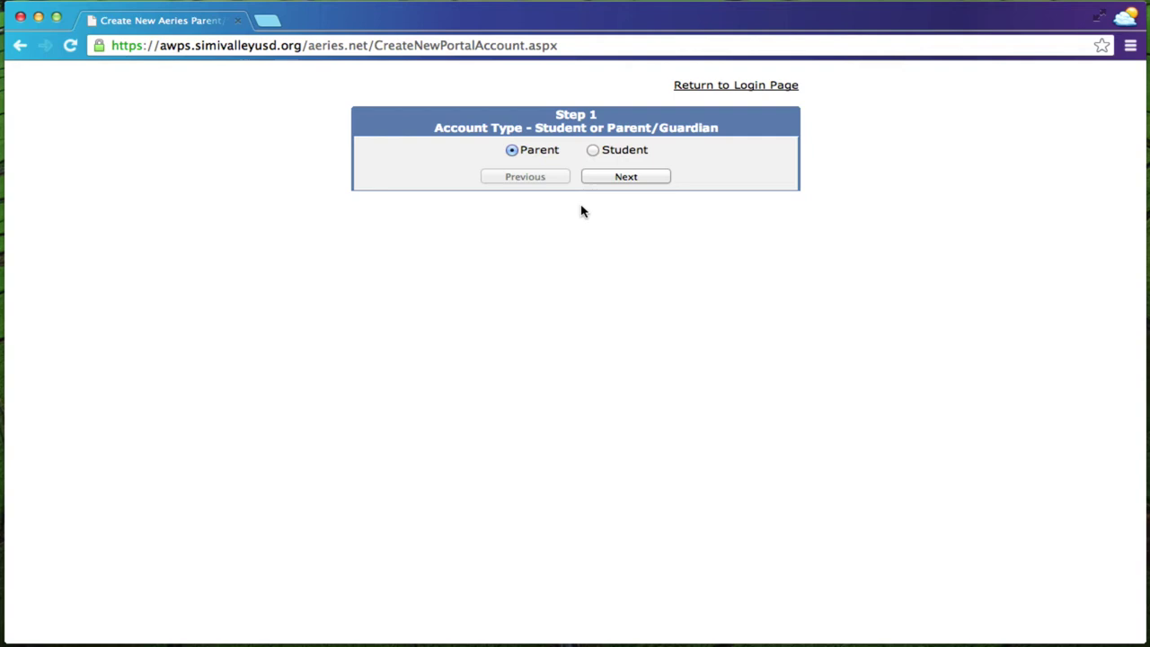
Continue as a Parent account and enter the email address in both email fields.
click(634, 178)
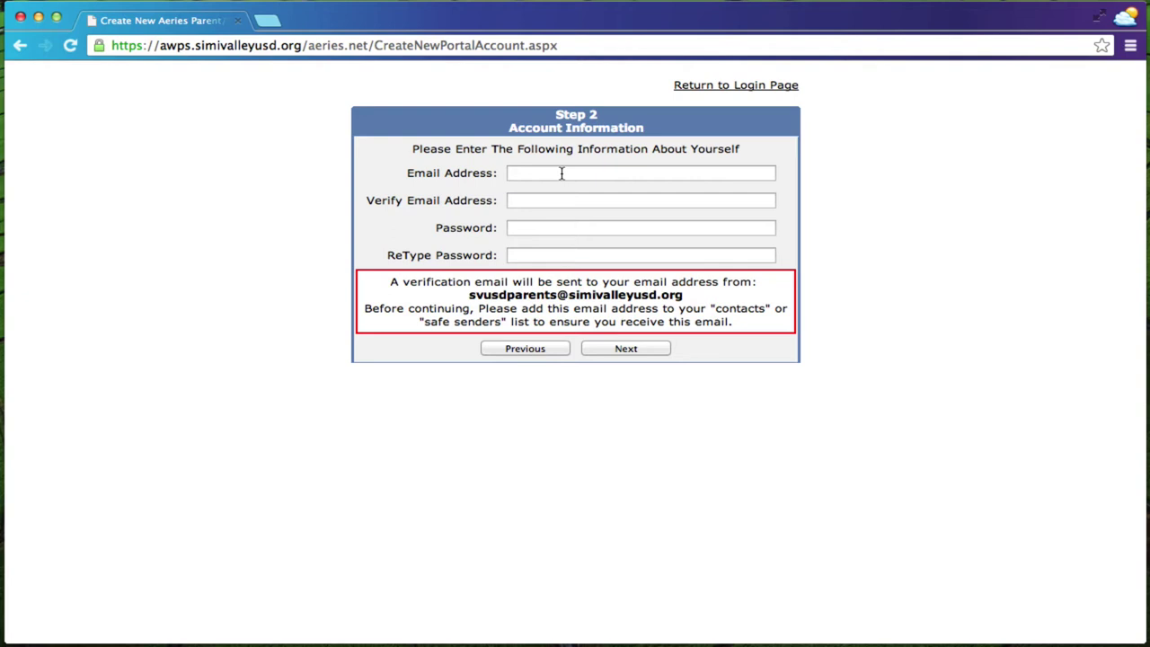
click(561, 173)
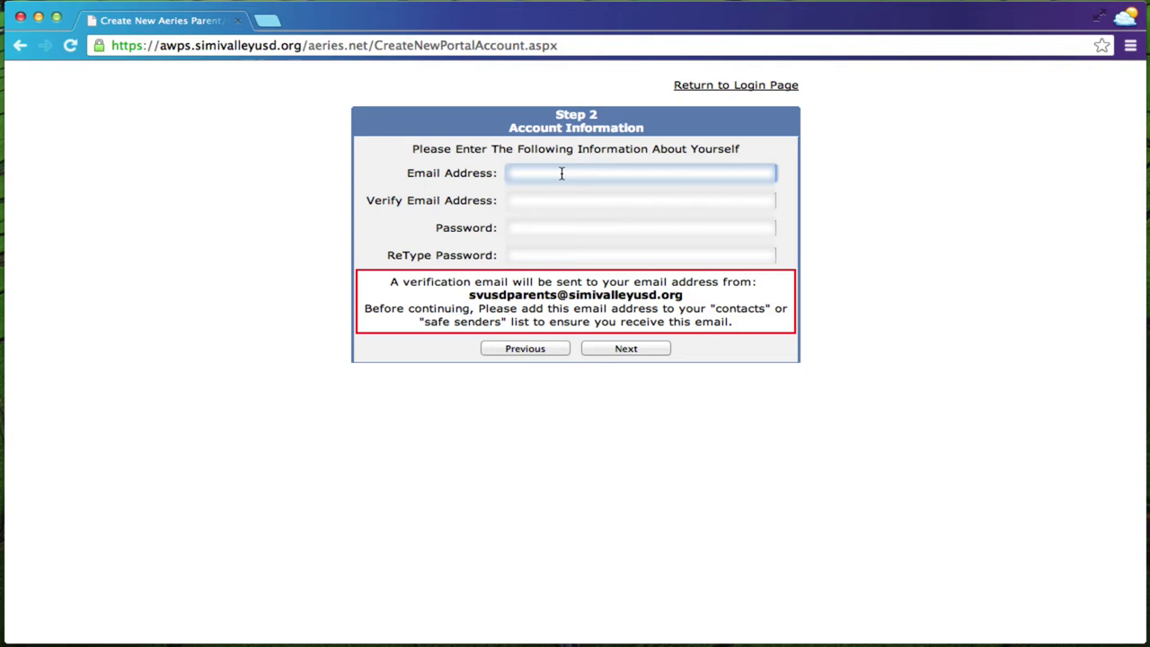
text(user@gmail.com@gmail.com)
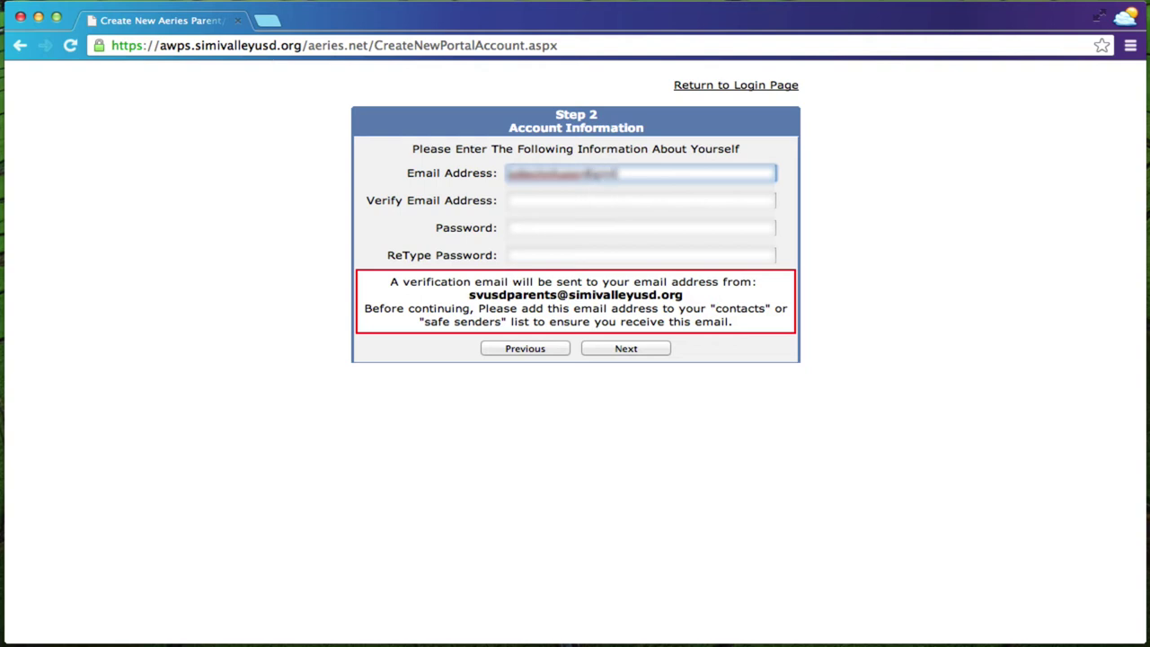
text(m)
key(Tab)
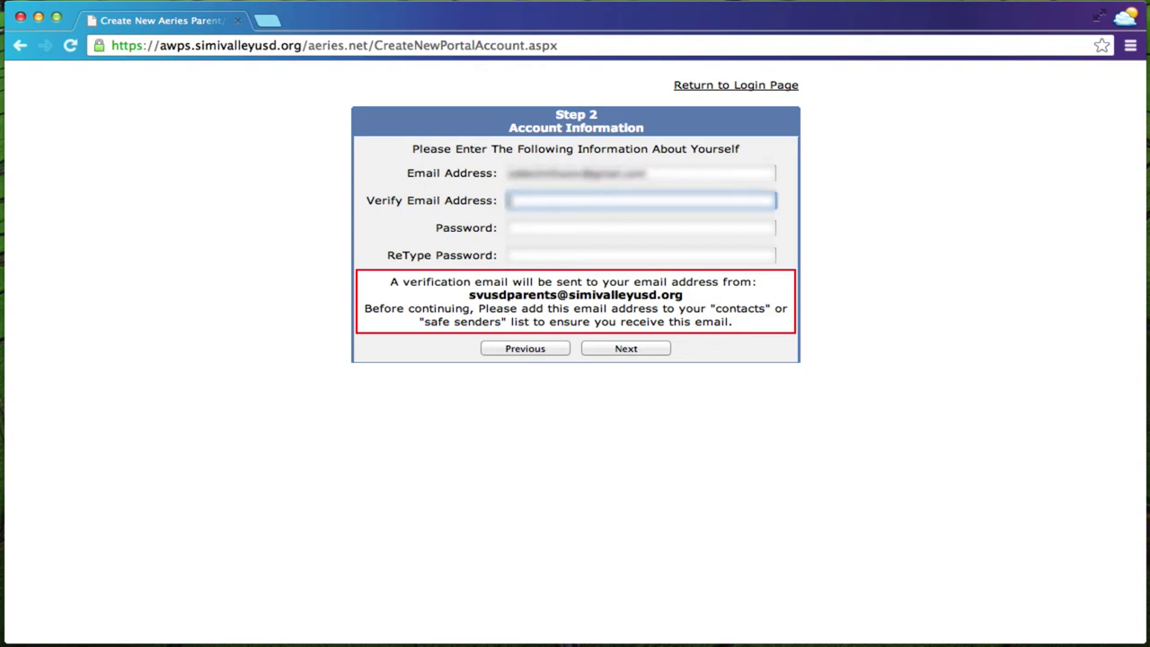
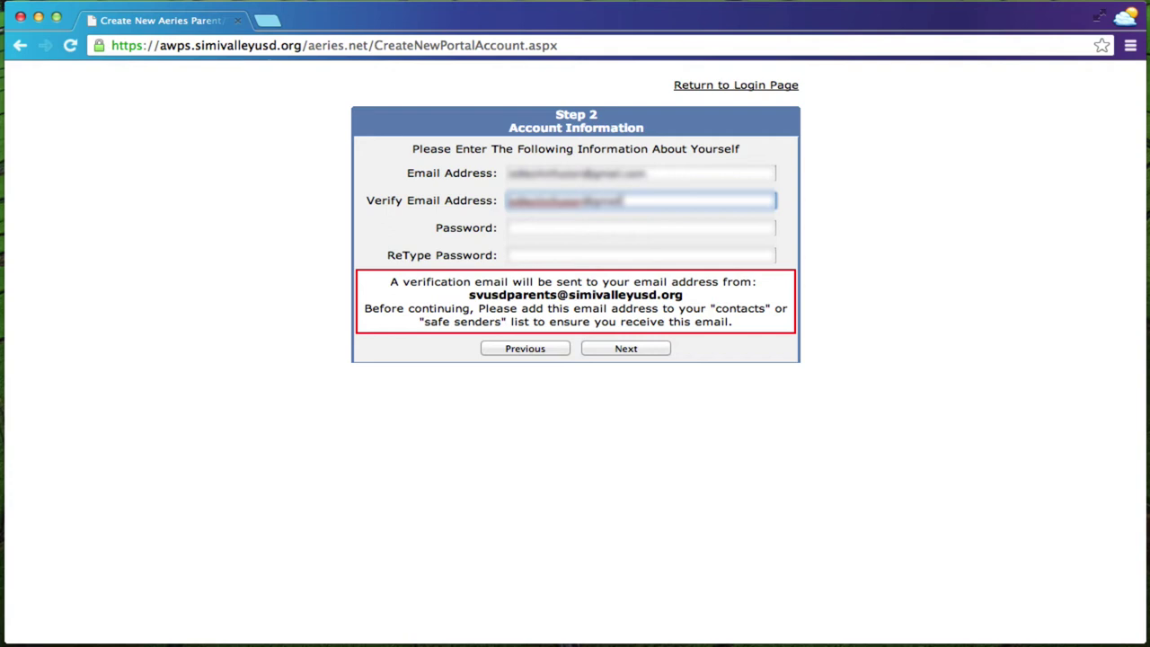
Enter the account password and move on to the ReType Password field.
key(Tab)
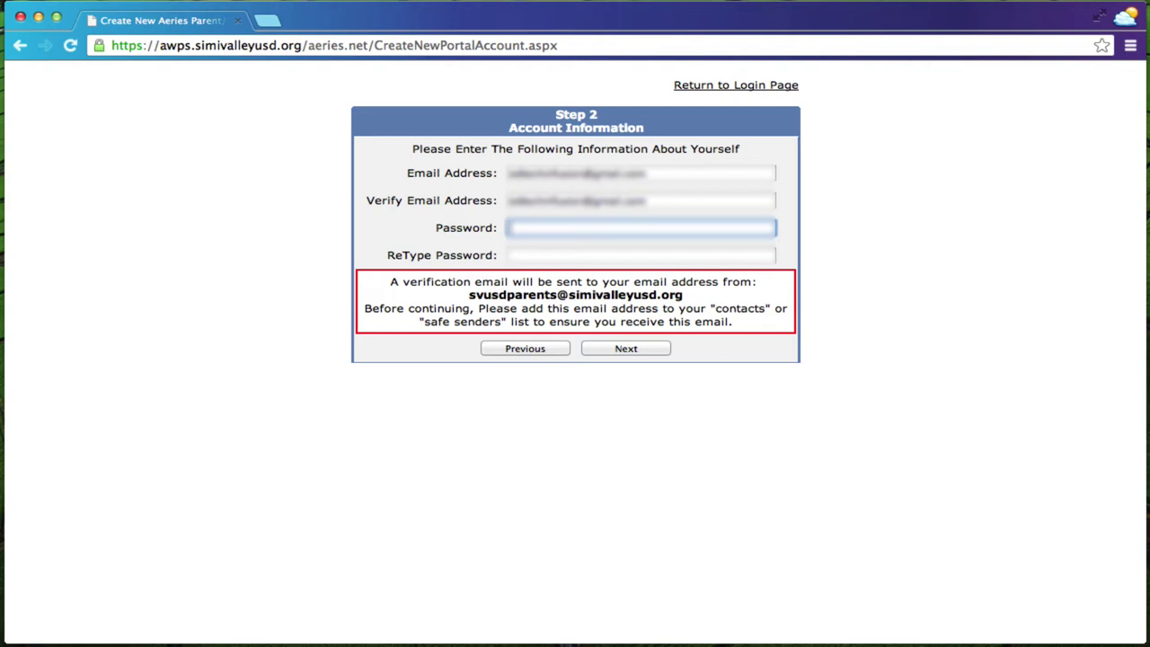
text(*******)
key(Tab)
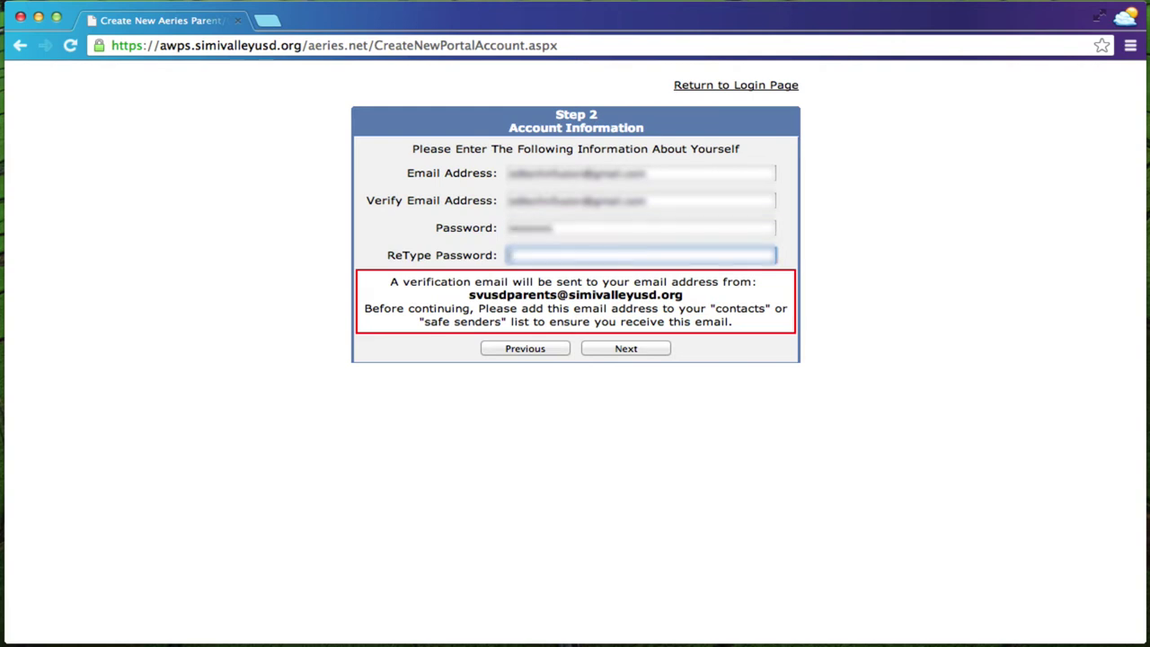
text(*******)
Submit the account details for email verification, then switch to Mail for the verification message.
click(626, 351)
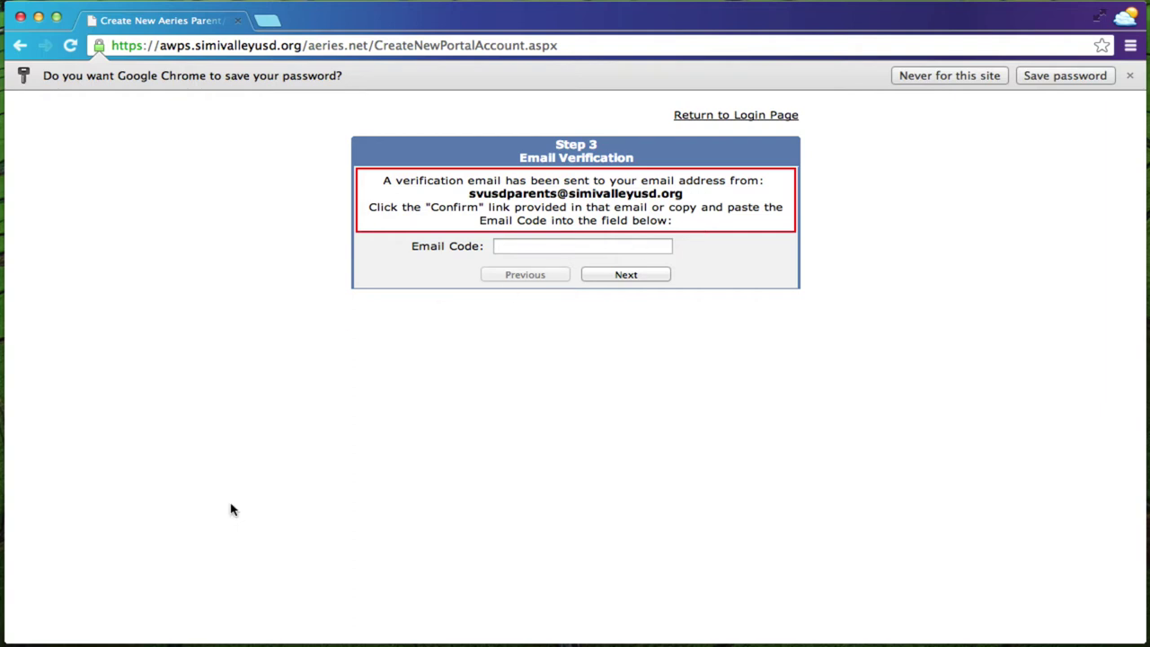
mouse_move(157, 629)
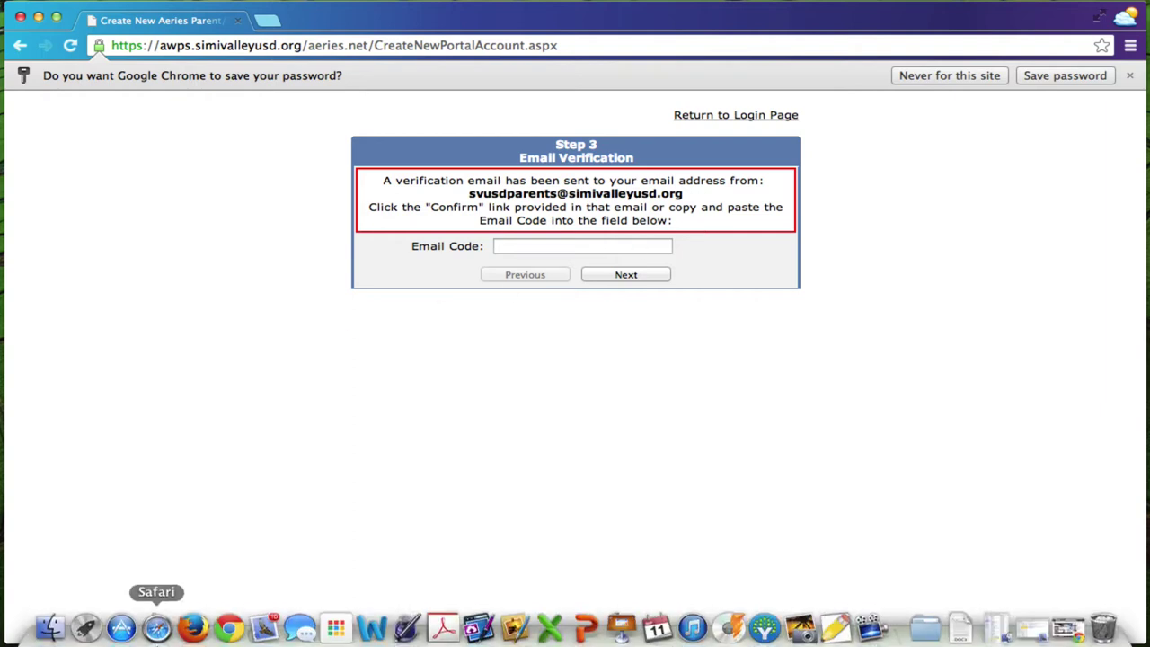
click(263, 622)
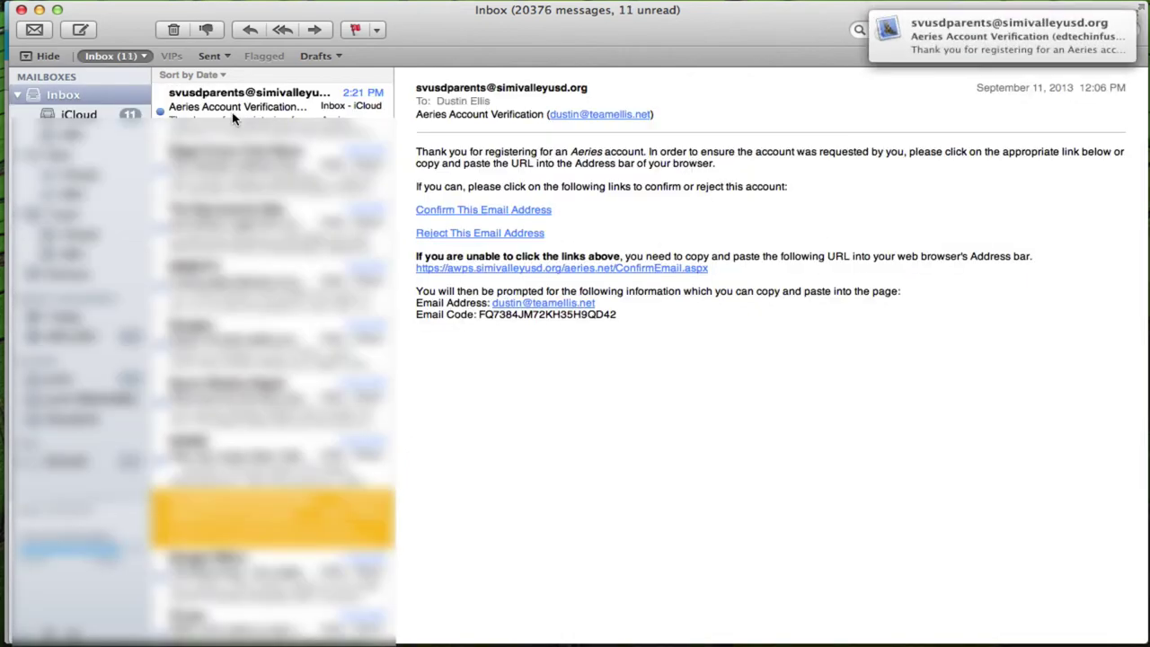
Open the Aeries Account Verification email and confirm the new account's email address.
click(231, 119)
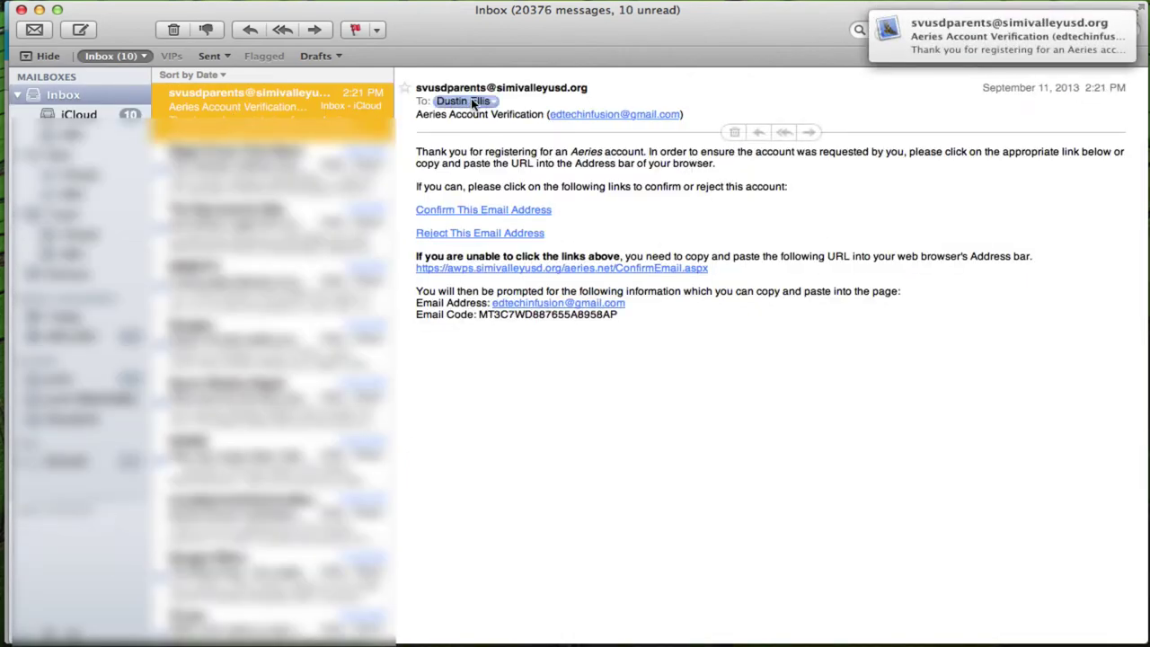
click(501, 212)
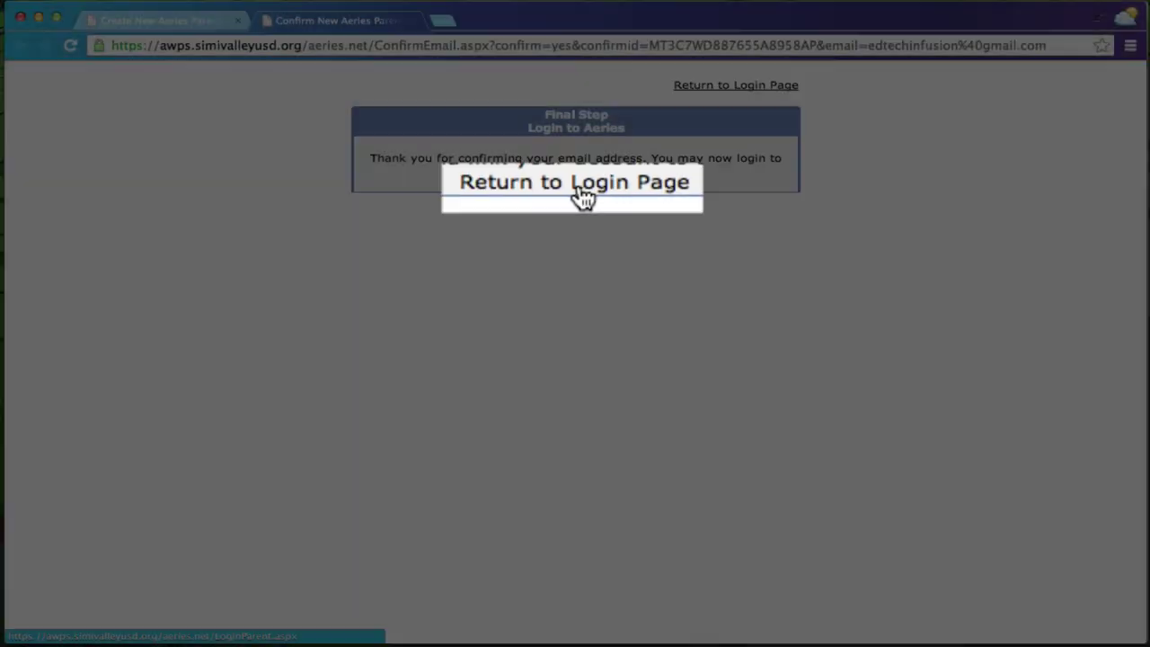
Return to the login page and sign in with the new account's email and password.
click(741, 86)
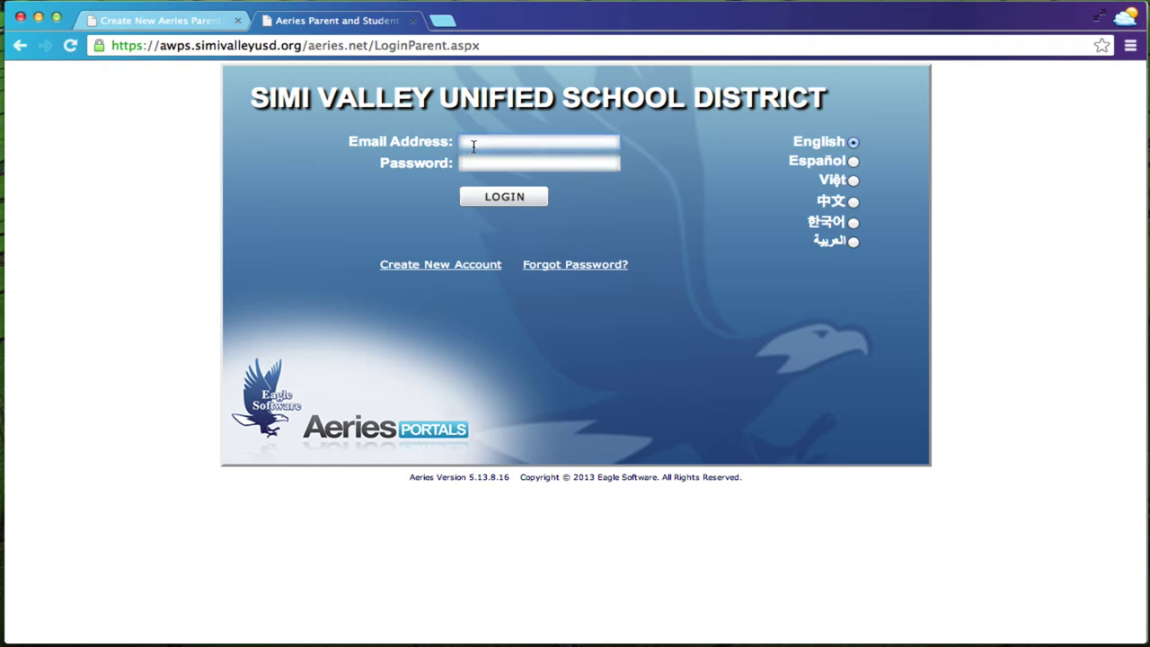
text(emailaddress@gmail)
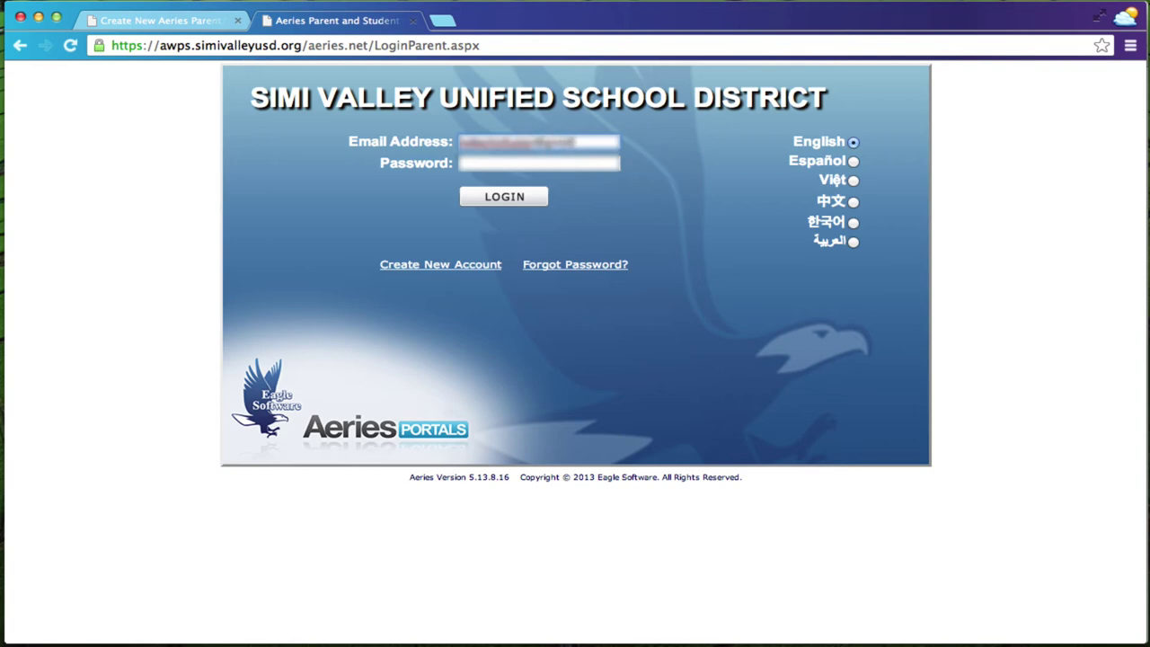
text(.com)
key(Tab)
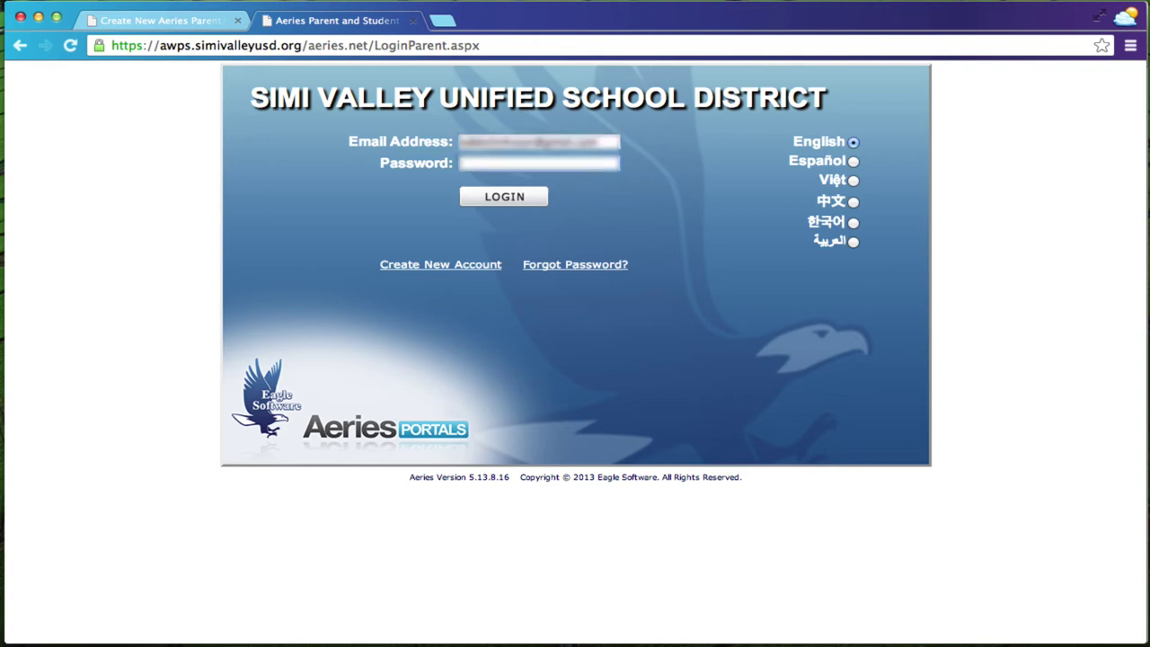
text(•••••••••)
key(Return)
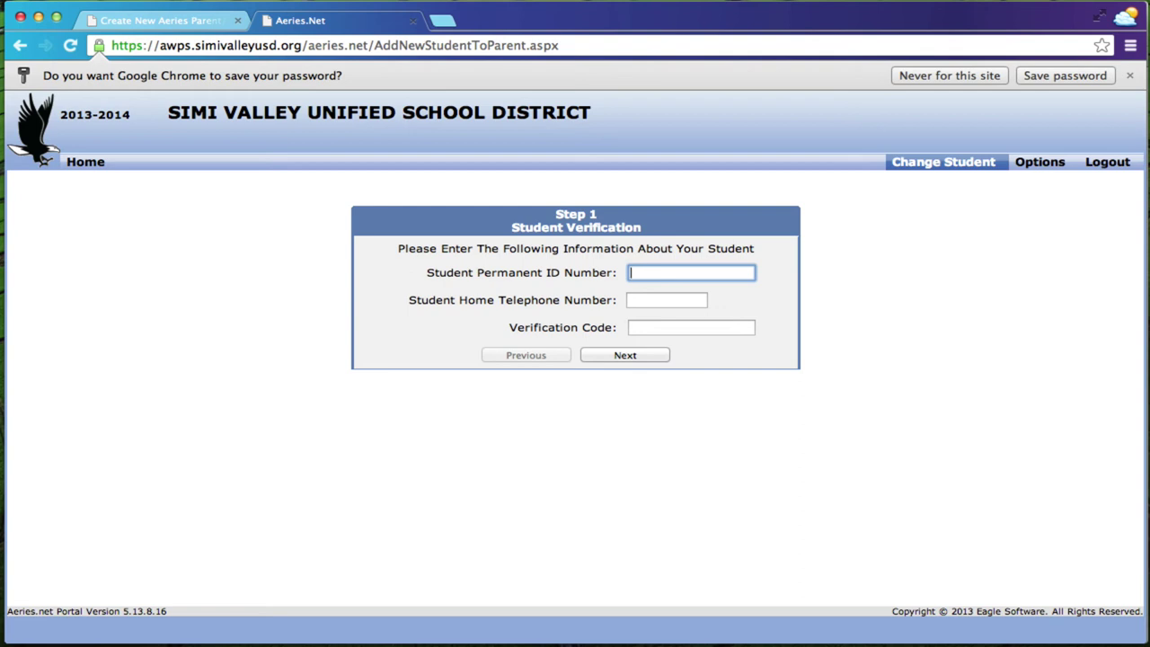
Enter the student's permanent ID, home telephone number and verification code.
text(12)
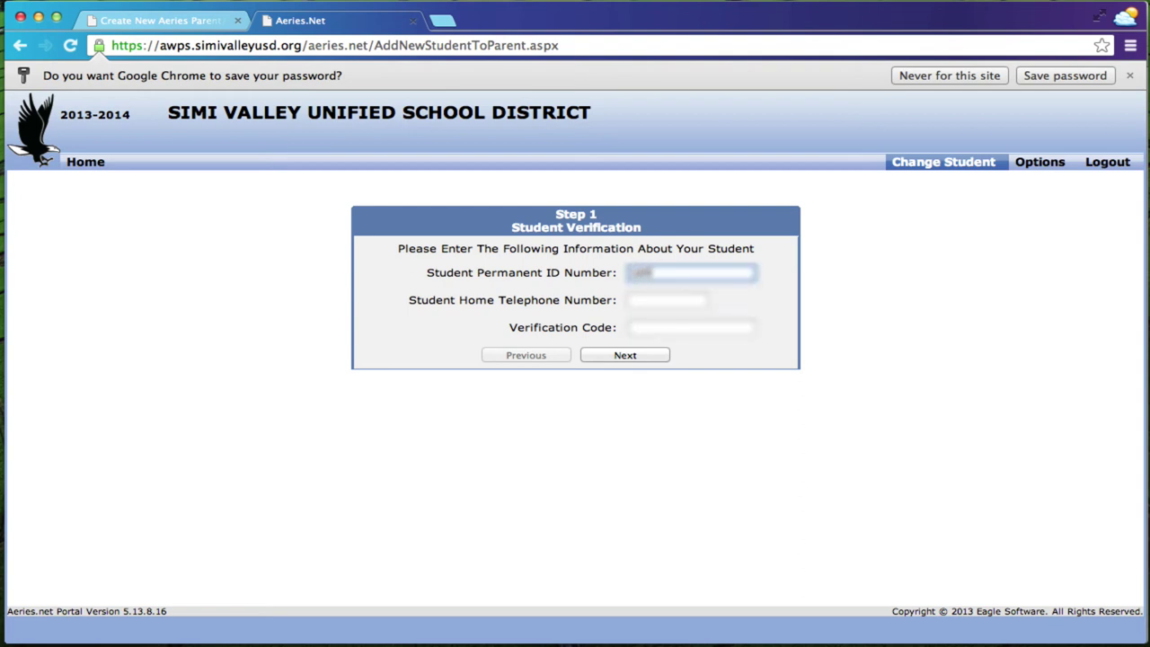
text(3456)
key(Tab)
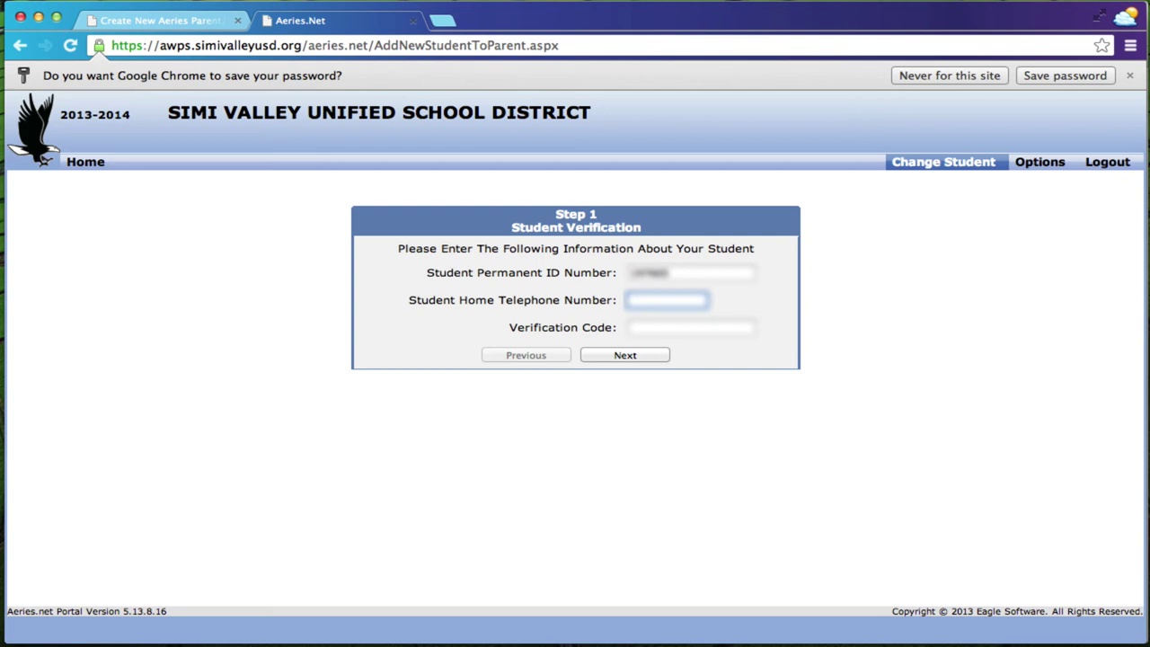
text(8055551234)
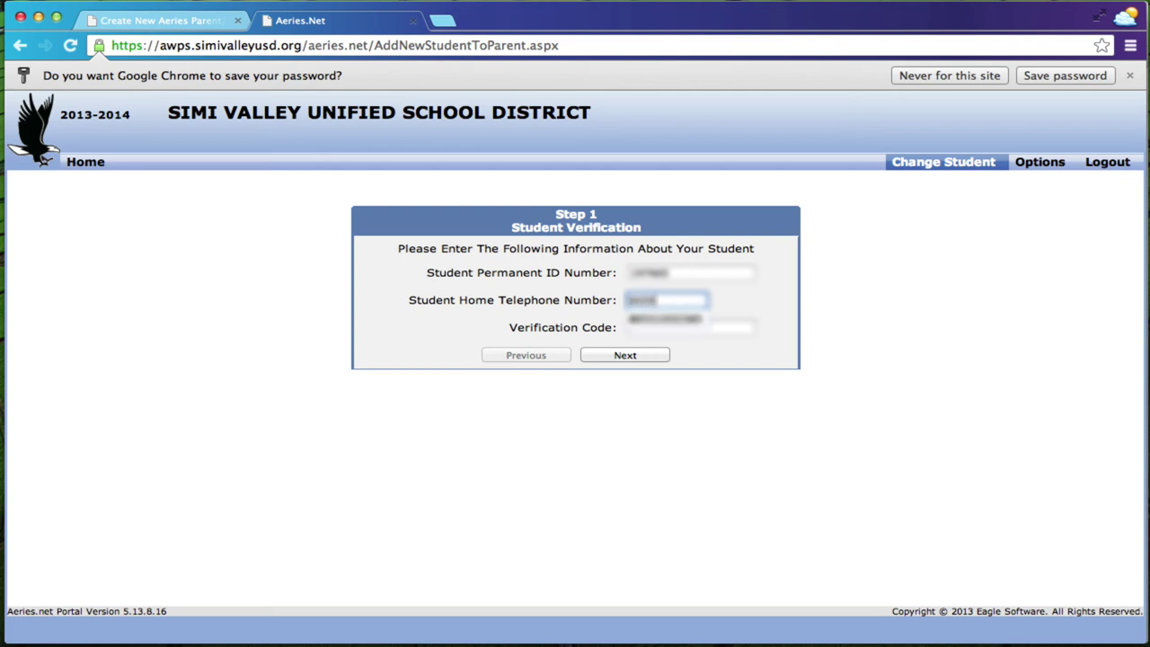
text(12)
click(692, 327)
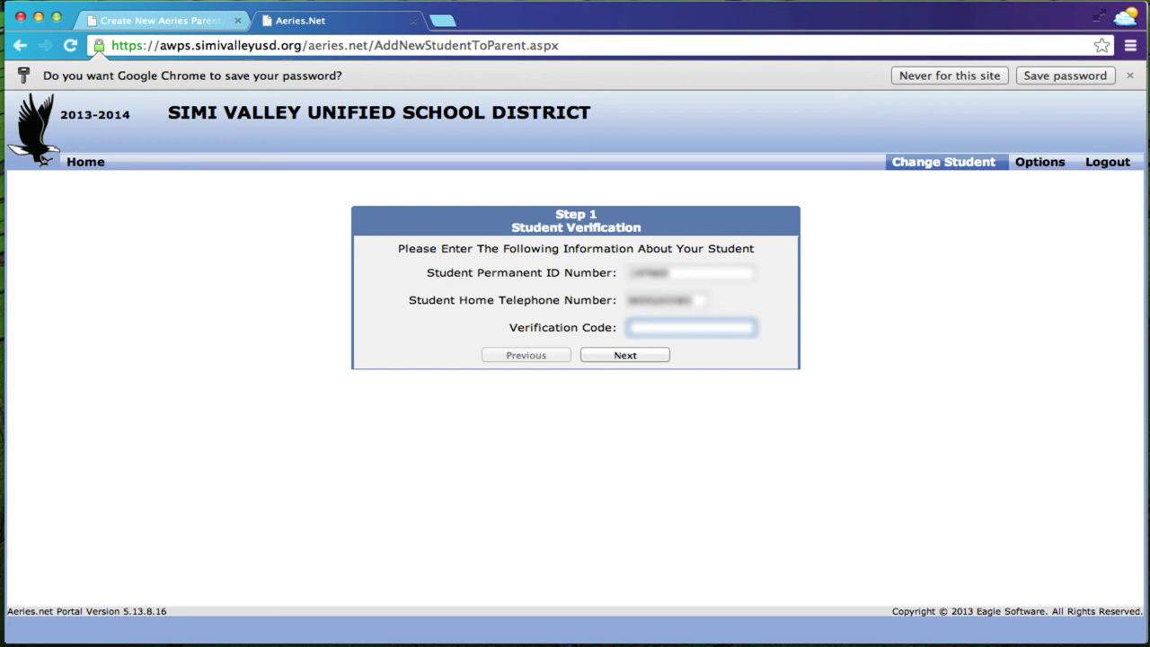
text(XXXXXXXXXXXXX)
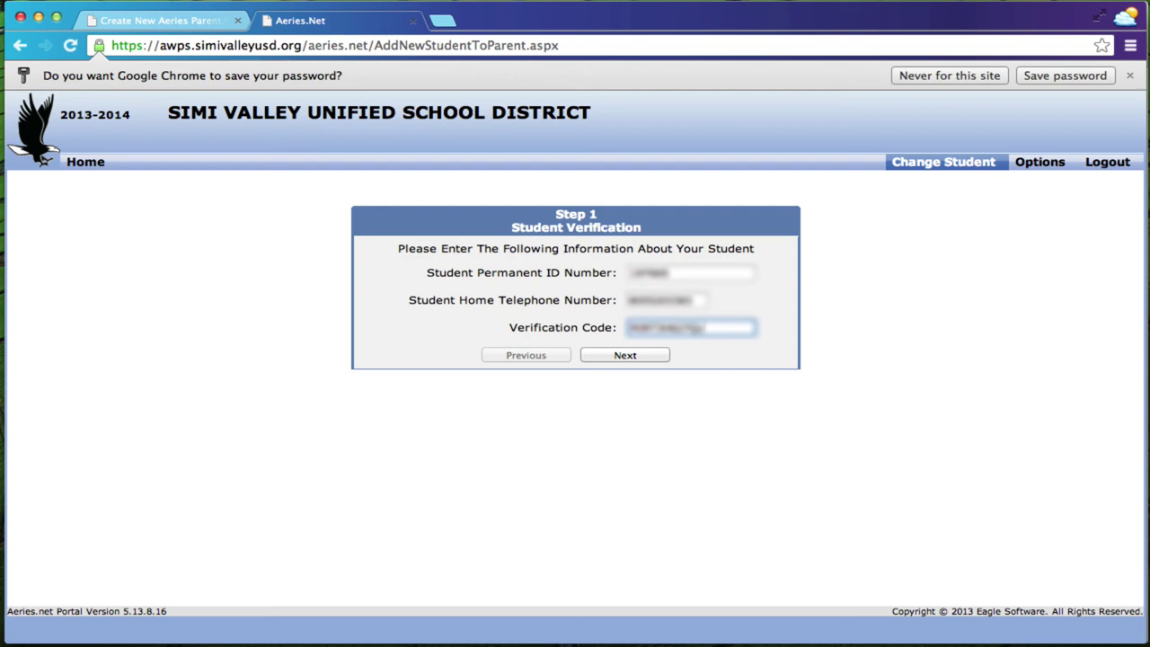
Submit the student details, correct the rejected verification code, and resubmit to link the student.
click(607, 356)
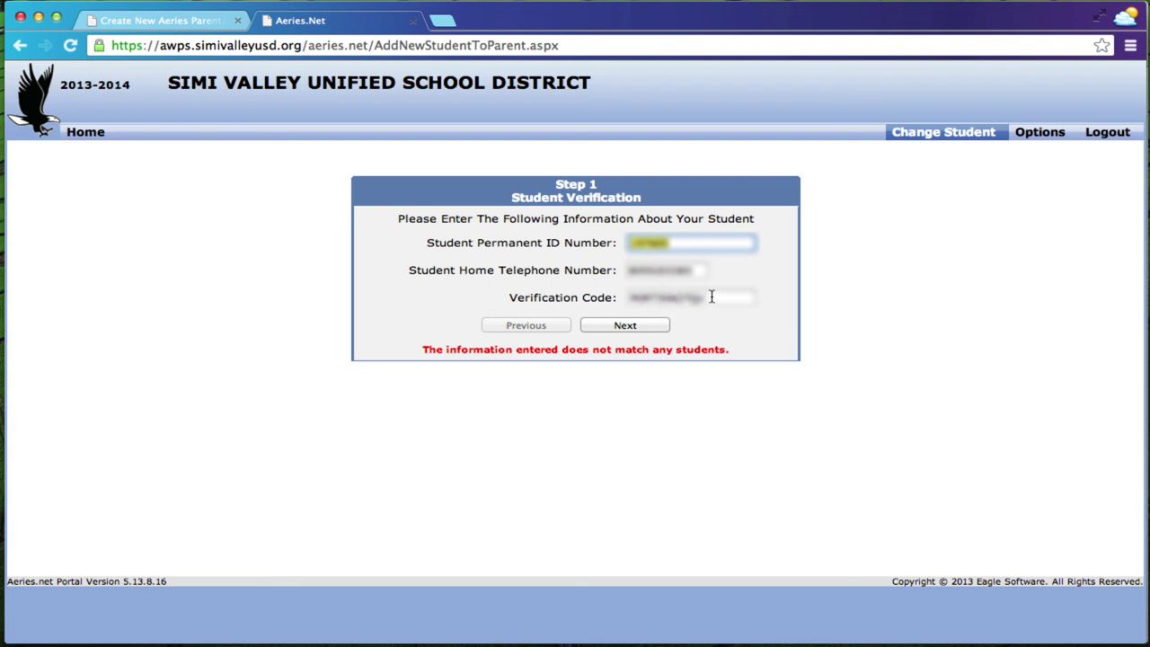
click(639, 299)
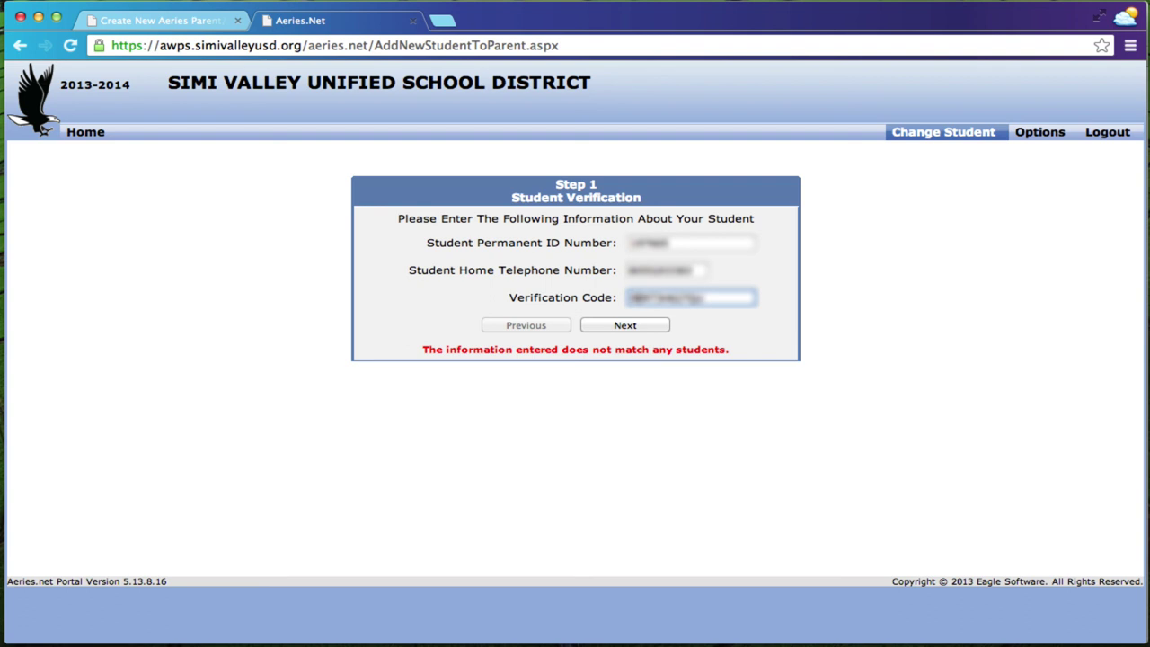
key(Return)
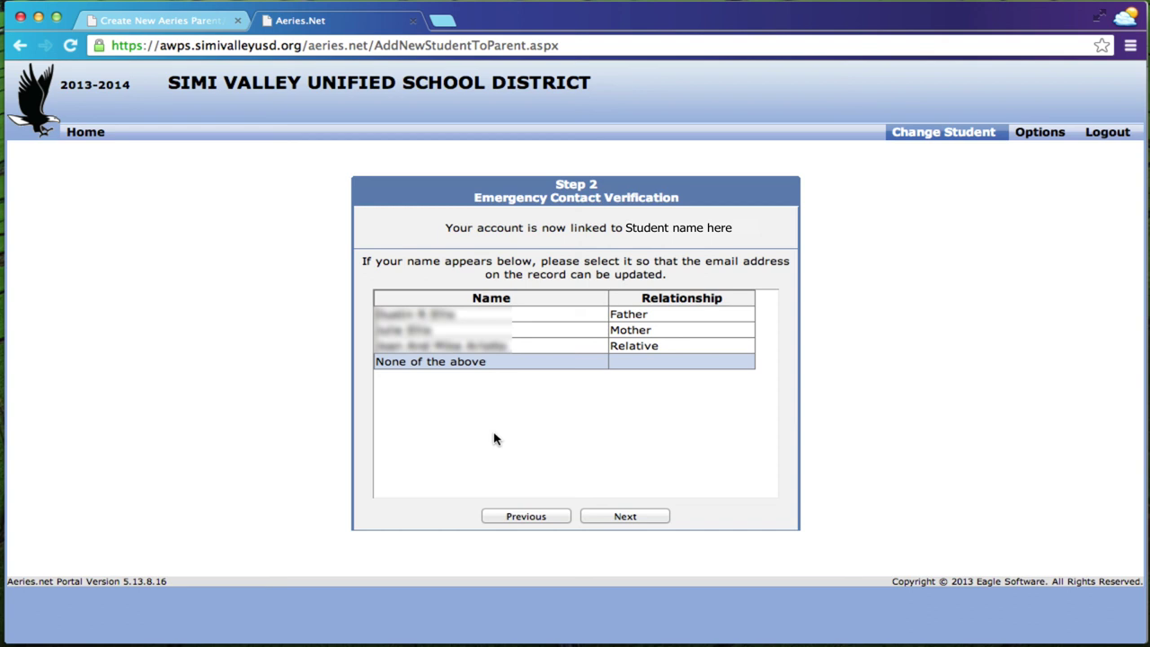
Select Father as yourself in the emergency contacts and finish the process.
click(407, 320)
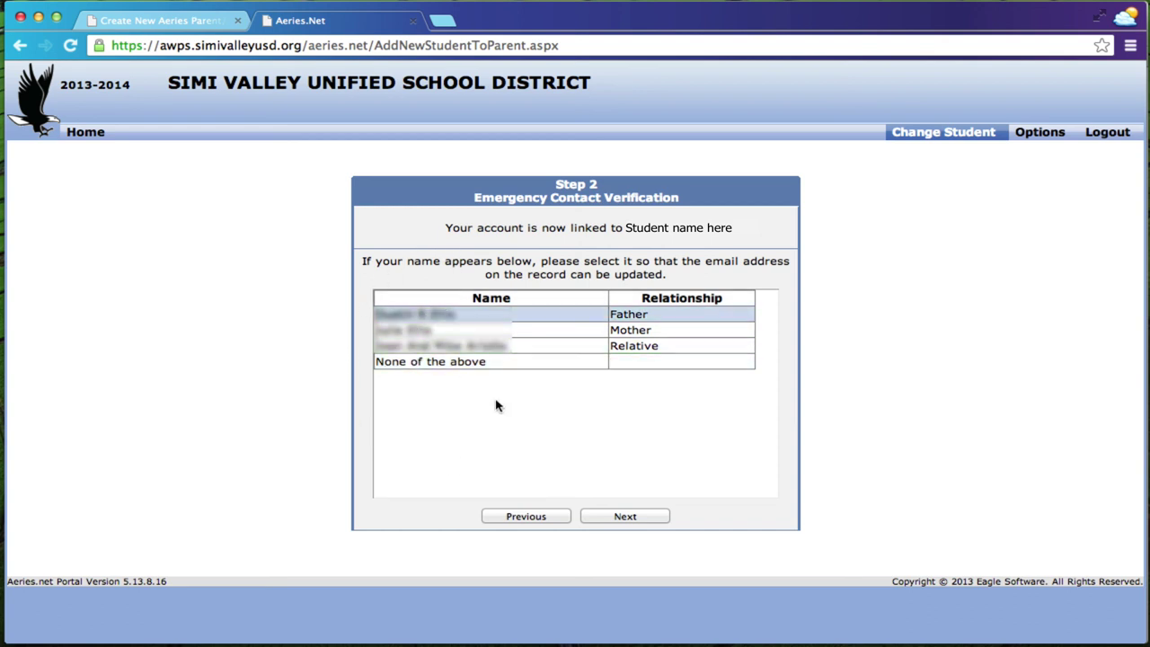
click(624, 517)
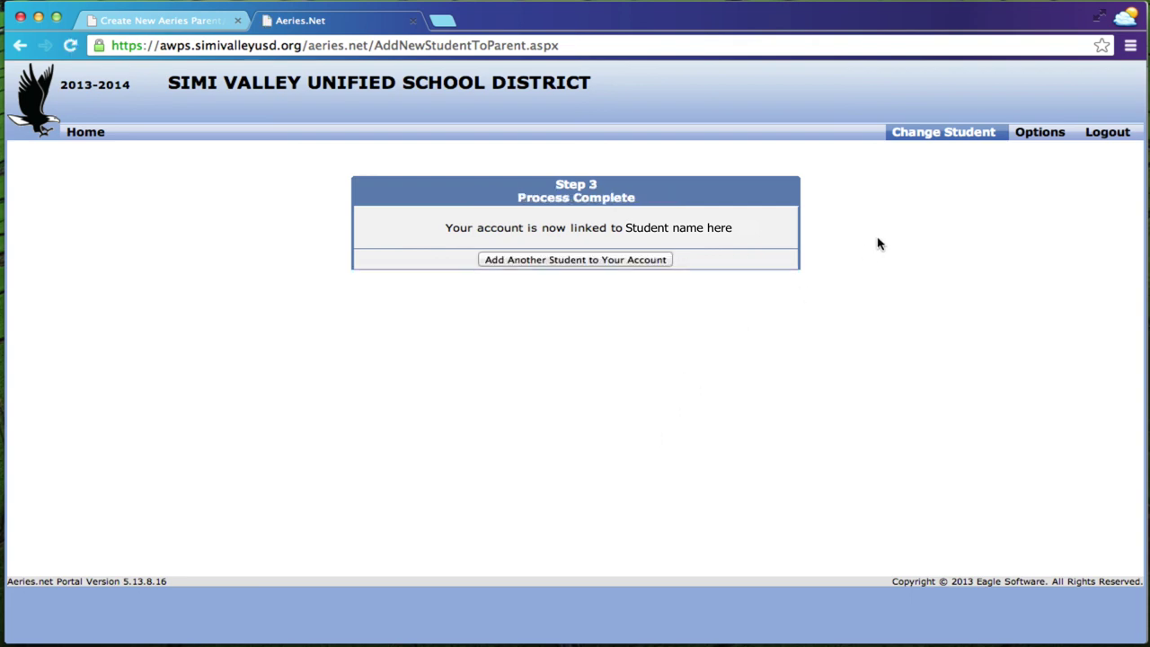